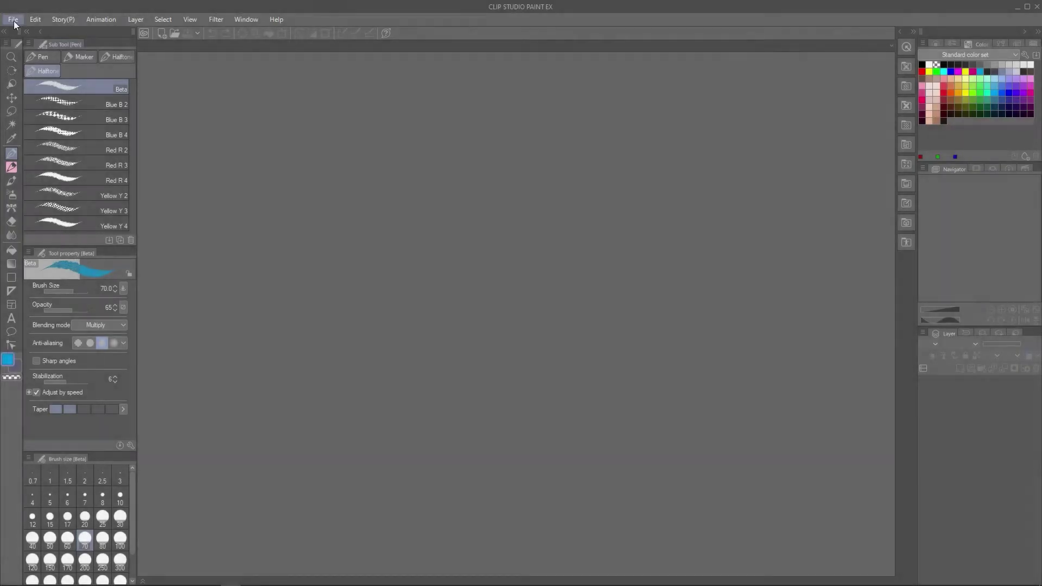
Set up a new A4 canvas, trying 72 and 300 dpi before settling on 350 dpi
{"action": "left_click", "coordinate": [13, 19]}
{"action": "left_click", "coordinate": [34, 32]}
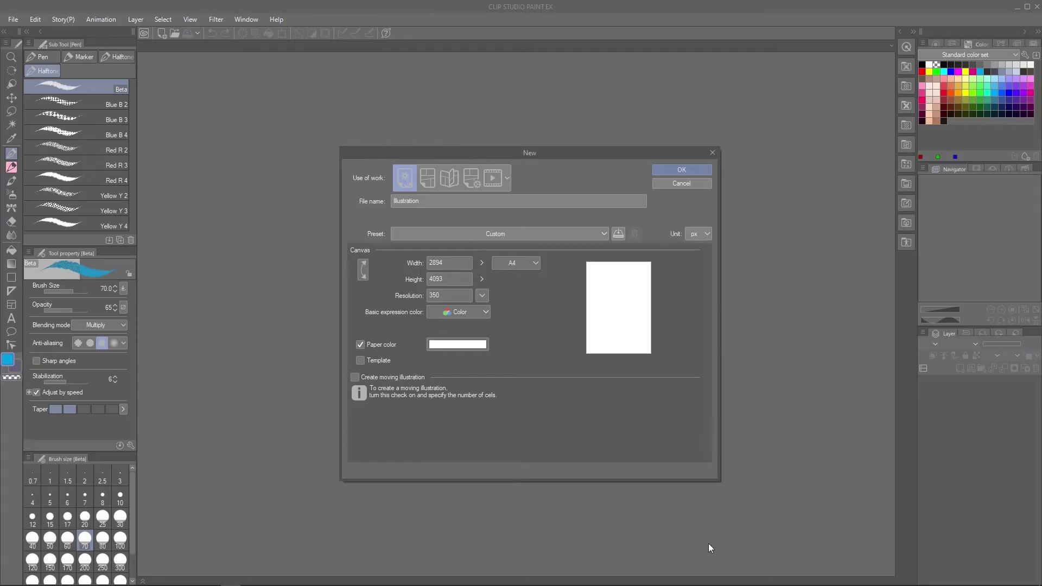
{"action": "left_click", "coordinate": [531, 263]}
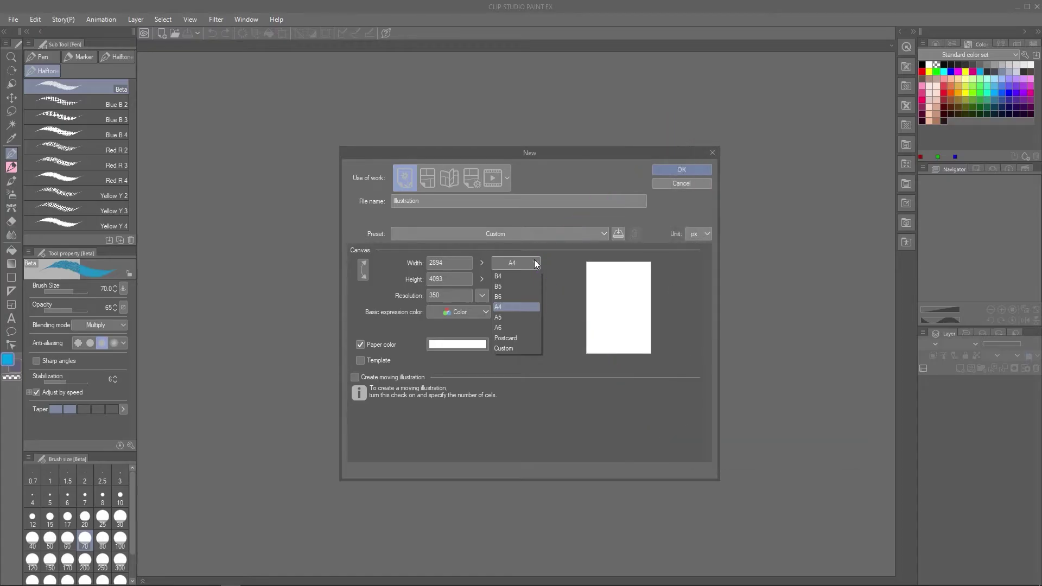
{"action": "left_click", "coordinate": [536, 264]}
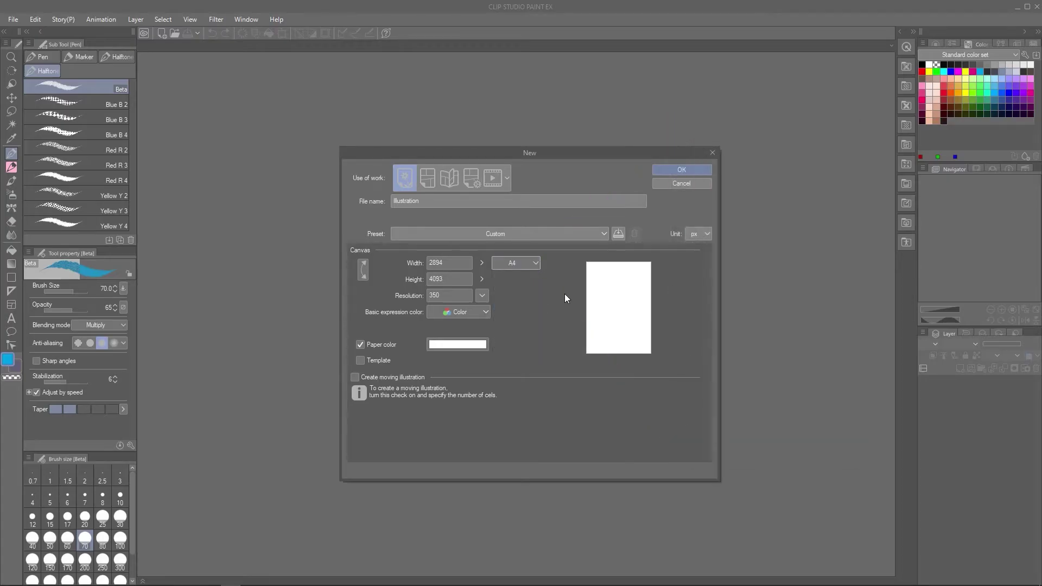
{"action": "left_click", "coordinate": [432, 295]}
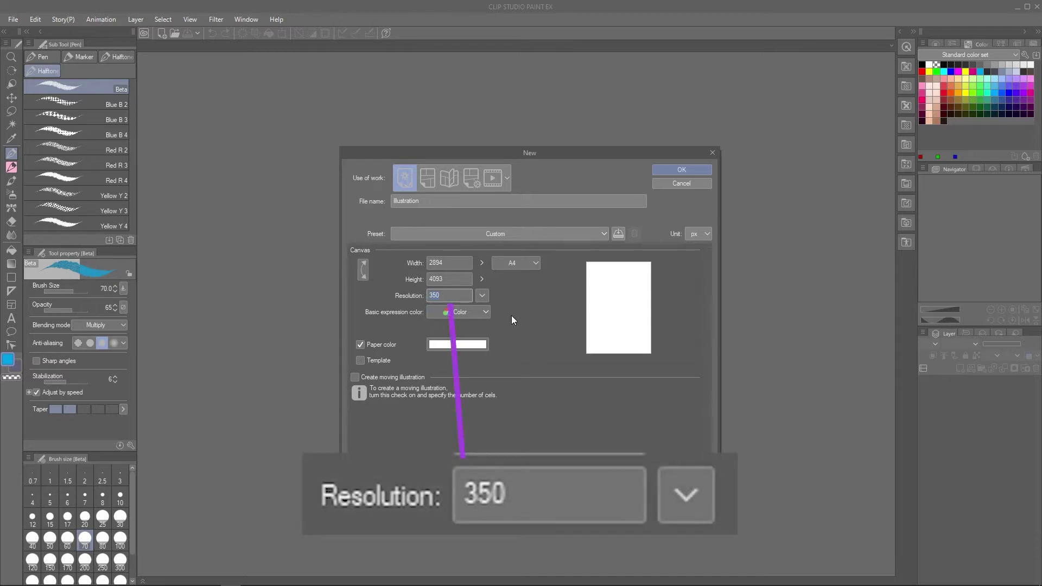
{"action": "left_click", "coordinate": [481, 295]}
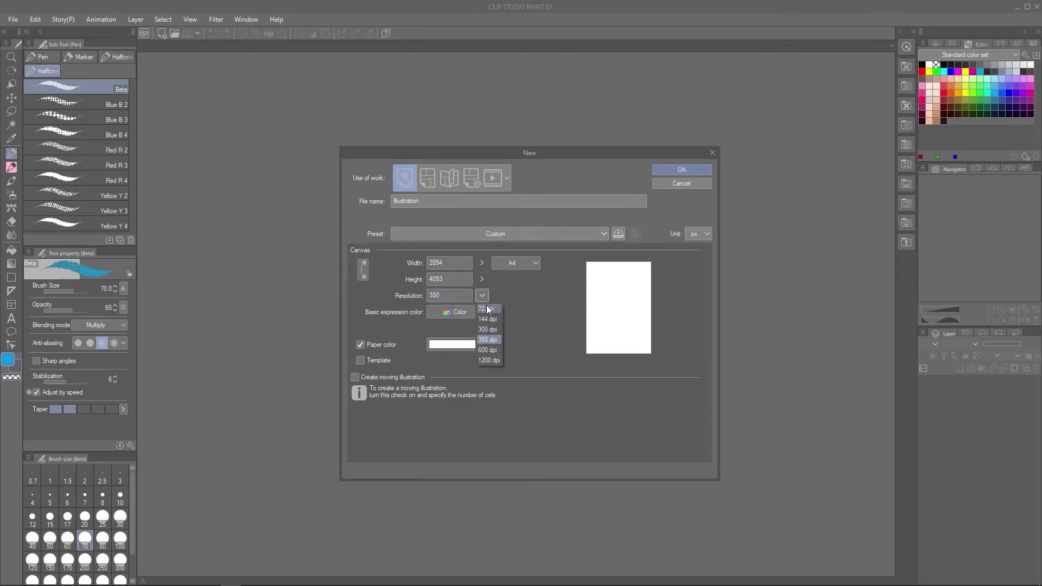
{"action": "left_click", "coordinate": [488, 300]}
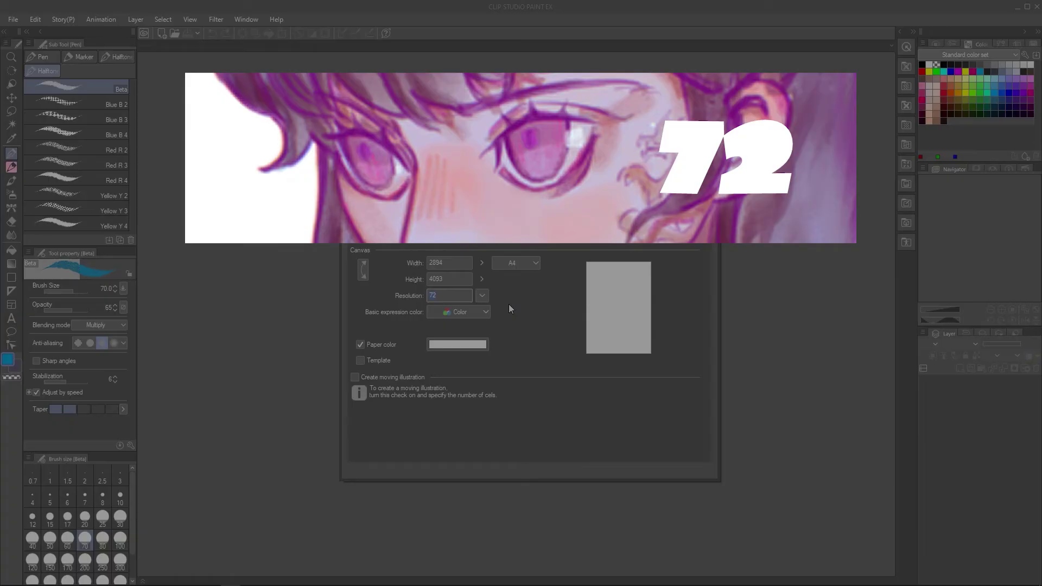
{"action": "left_click", "coordinate": [482, 295]}
{"action": "left_click", "coordinate": [497, 328]}
{"action": "left_click", "coordinate": [487, 295]}
{"action": "left_click", "coordinate": [493, 335]}
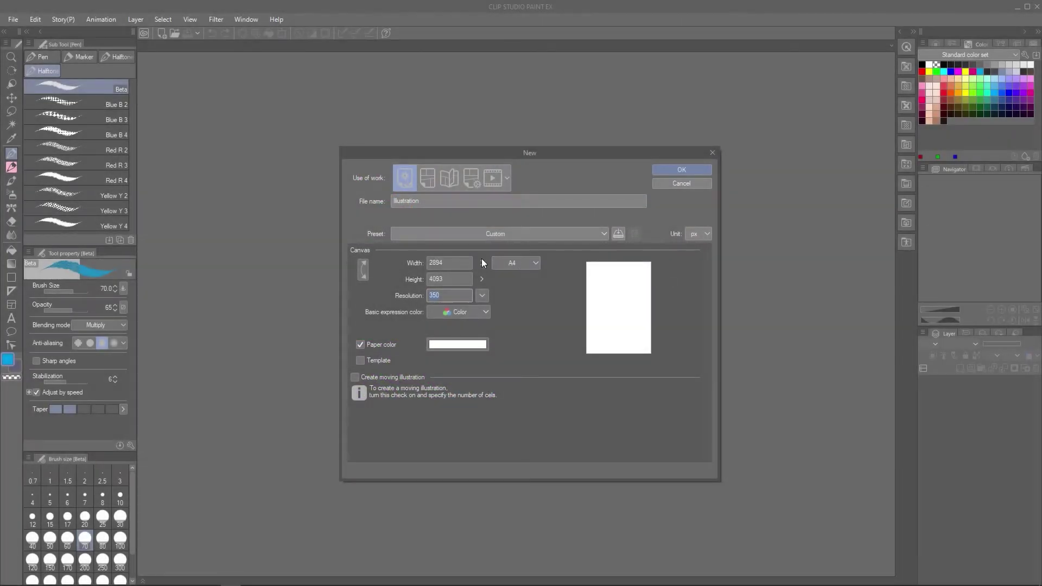
{"action": "left_click", "coordinate": [482, 261]}
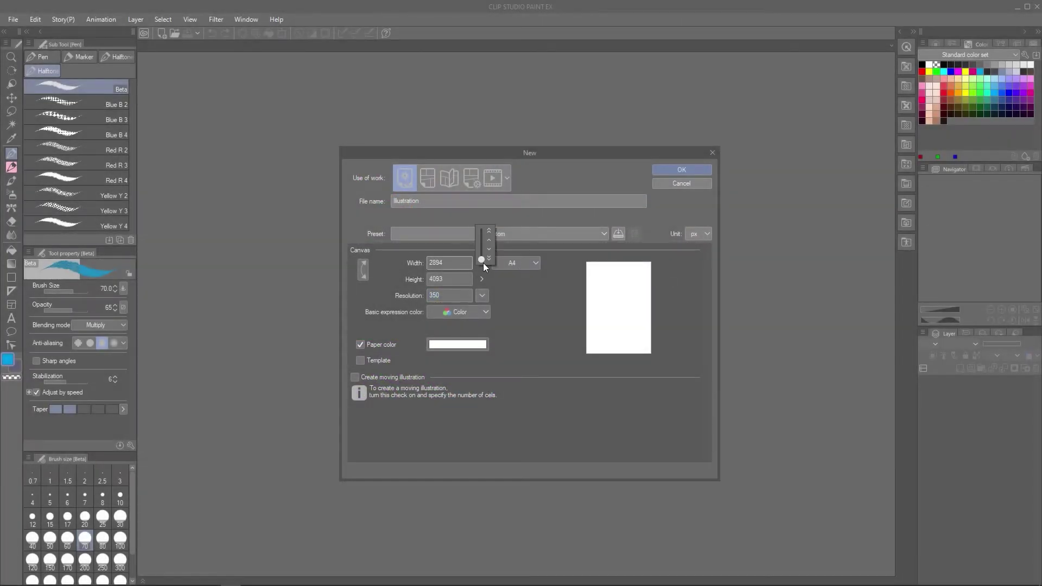
{"action": "left_click_drag", "start_coordinate": [480, 259], "coordinate": [480, 220]}
{"action": "left_click", "coordinate": [482, 279]}
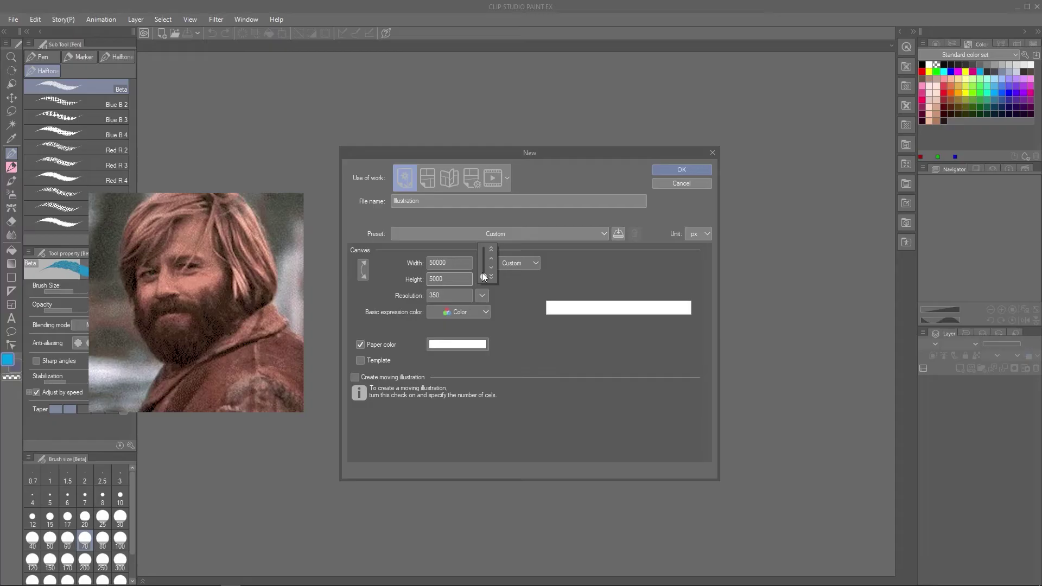
{"action": "left_click_drag", "start_coordinate": [483, 276], "coordinate": [552, 291]}
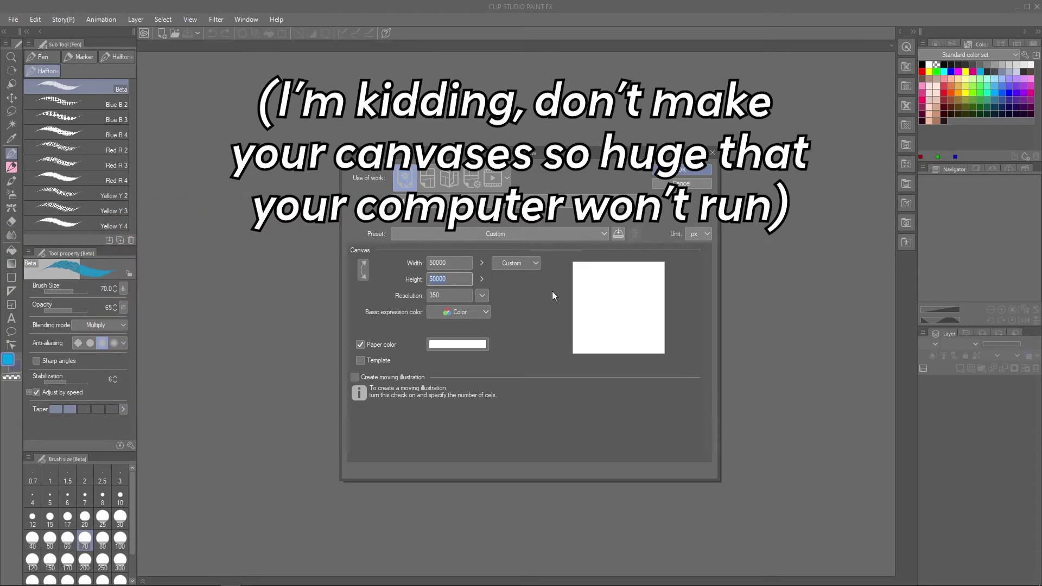
{"action": "left_click", "coordinate": [539, 265]}
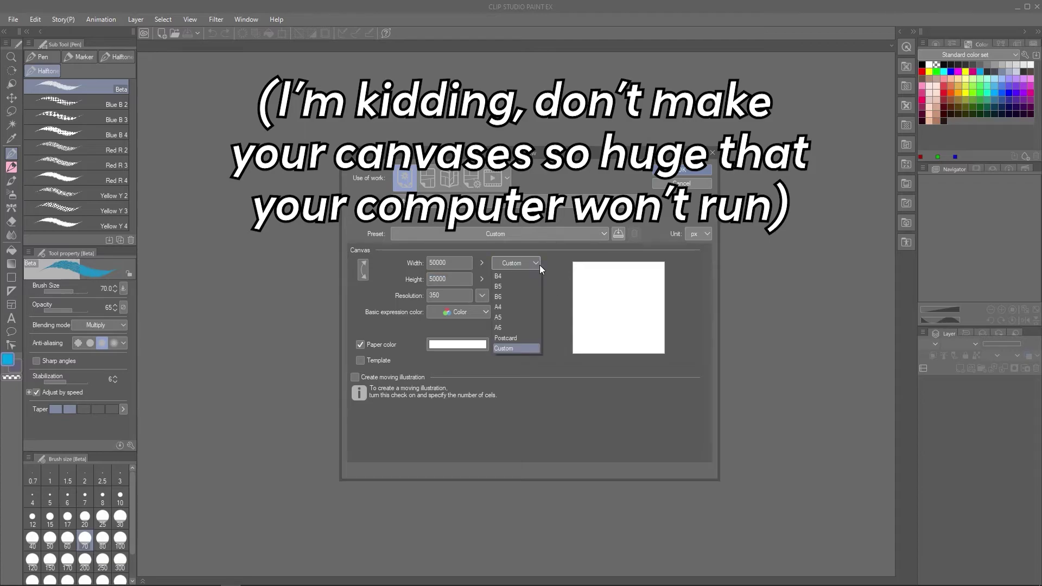
{"action": "left_click", "coordinate": [527, 307]}
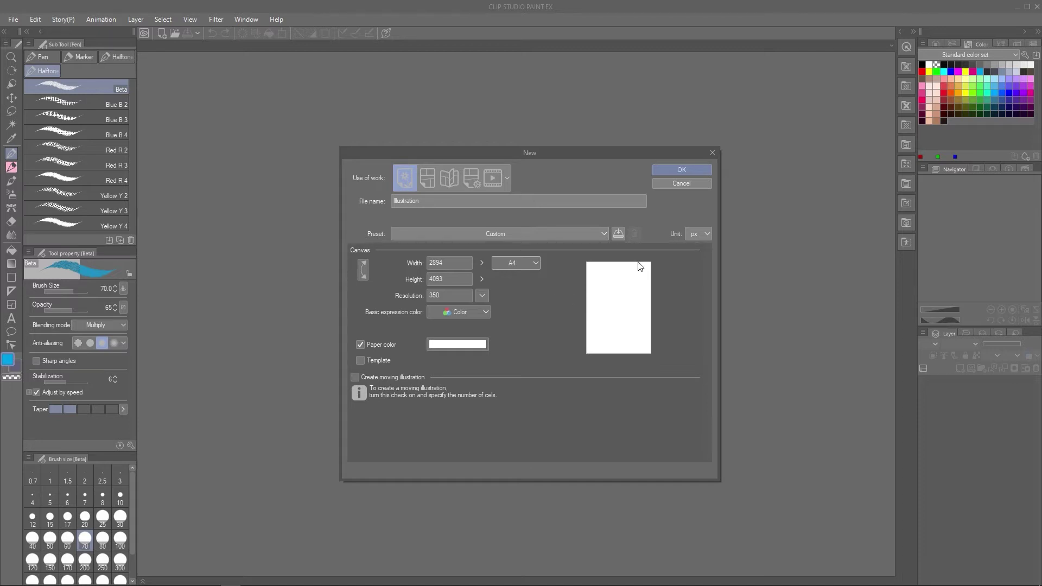
Confirm the new A4 350 dpi canvas settings
{"action": "left_click", "coordinate": [692, 170]}
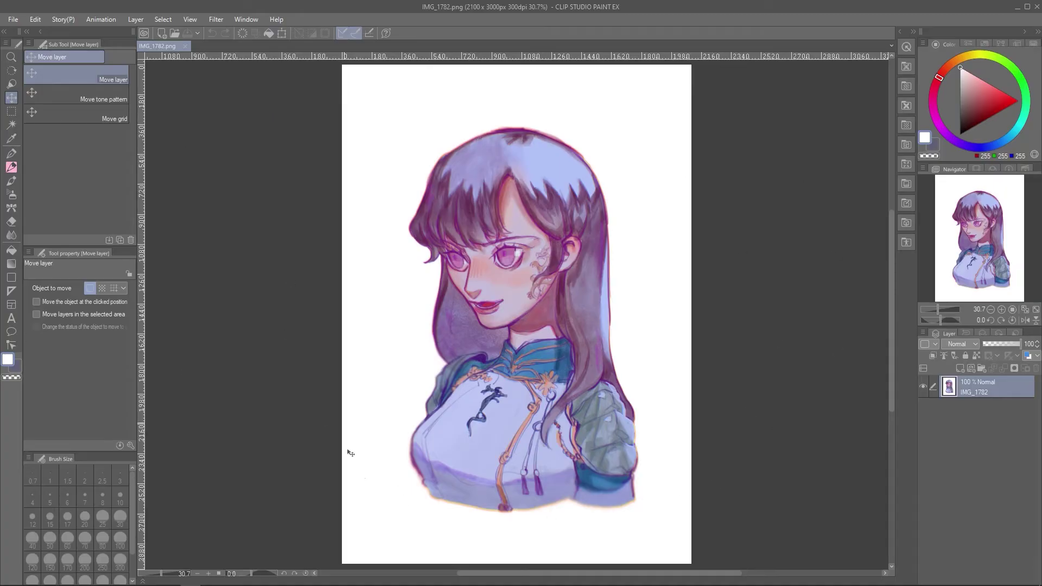
Bring up the colour profile preview settings from the View menu and list the preview profiles
{"action": "left_click", "coordinate": [191, 19]}
{"action": "mouse_move", "coordinate": [305, 458]}
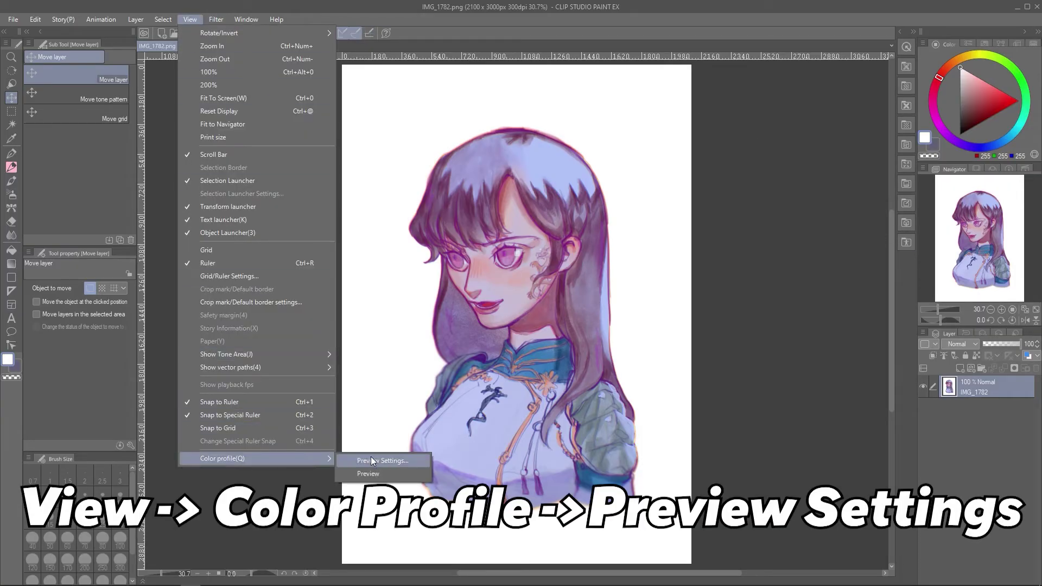
{"action": "left_click", "coordinate": [396, 461]}
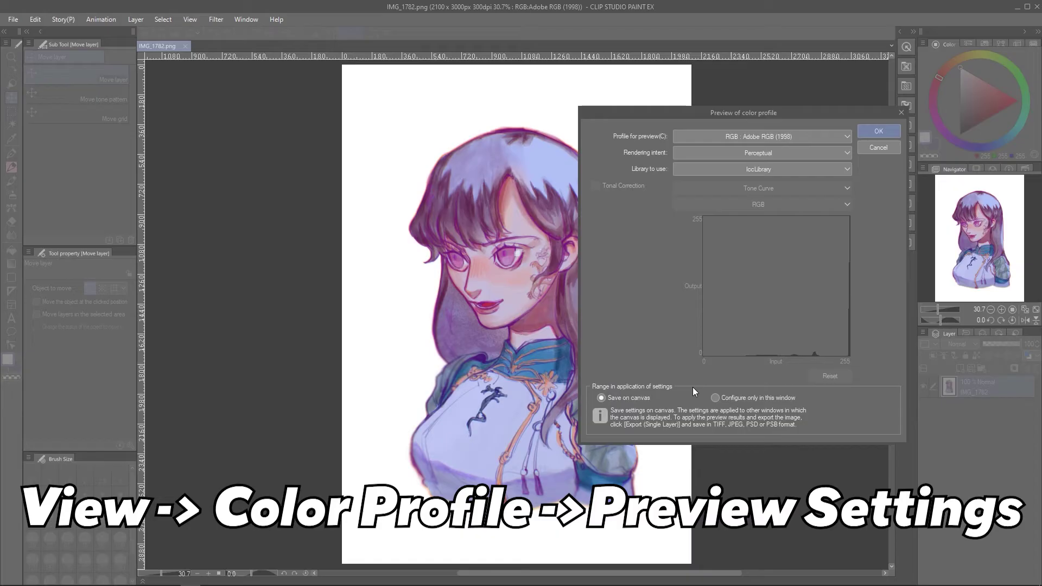
{"action": "left_click_drag", "start_coordinate": [482, 281], "coordinate": [317, 277]}
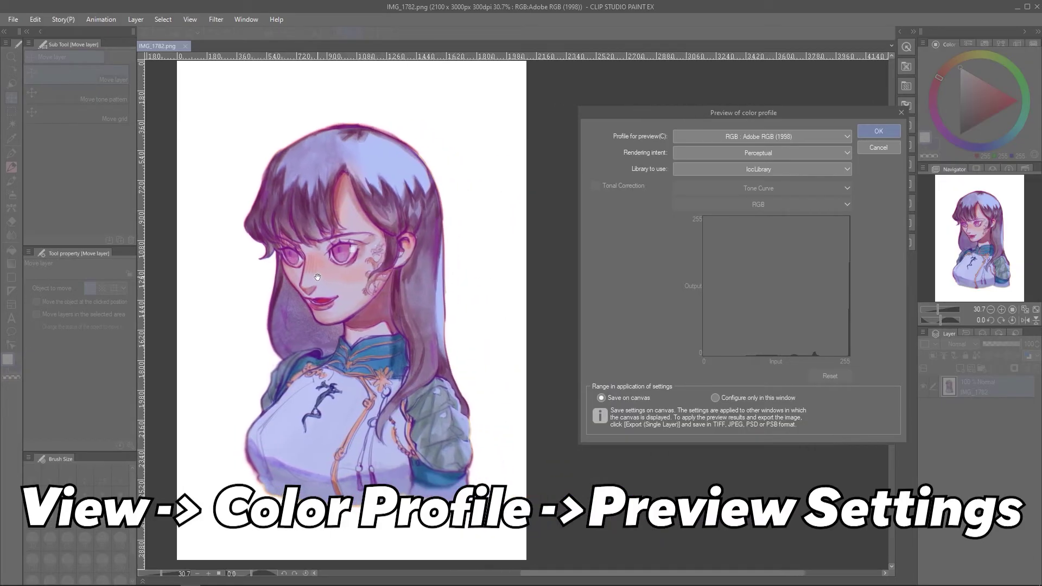
{"action": "left_click", "coordinate": [836, 137]}
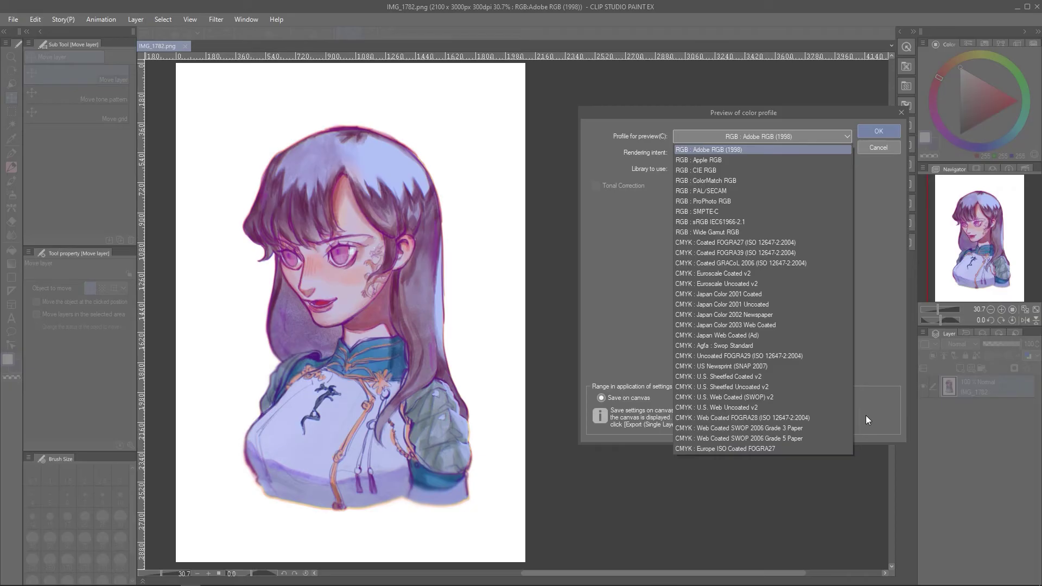
Compare Adobe RGB (1998) with Japan Color 2001 Coated previews, ending on Japan Color 2001 Coated
{"action": "left_click", "coordinate": [831, 292]}
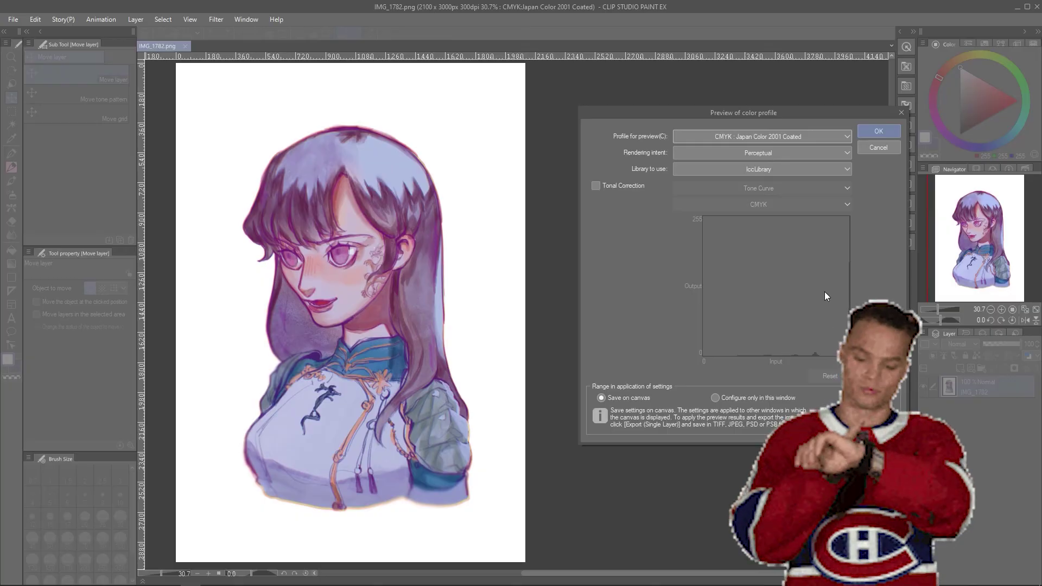
{"action": "left_click", "coordinate": [688, 136]}
{"action": "left_click", "coordinate": [696, 150]}
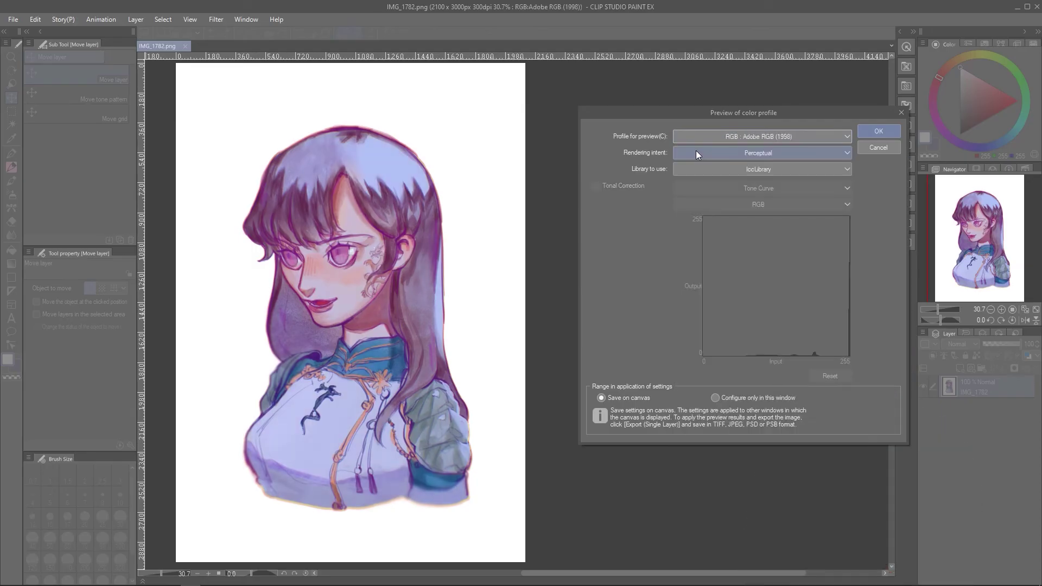
{"action": "left_click", "coordinate": [701, 139]}
{"action": "left_click", "coordinate": [709, 292]}
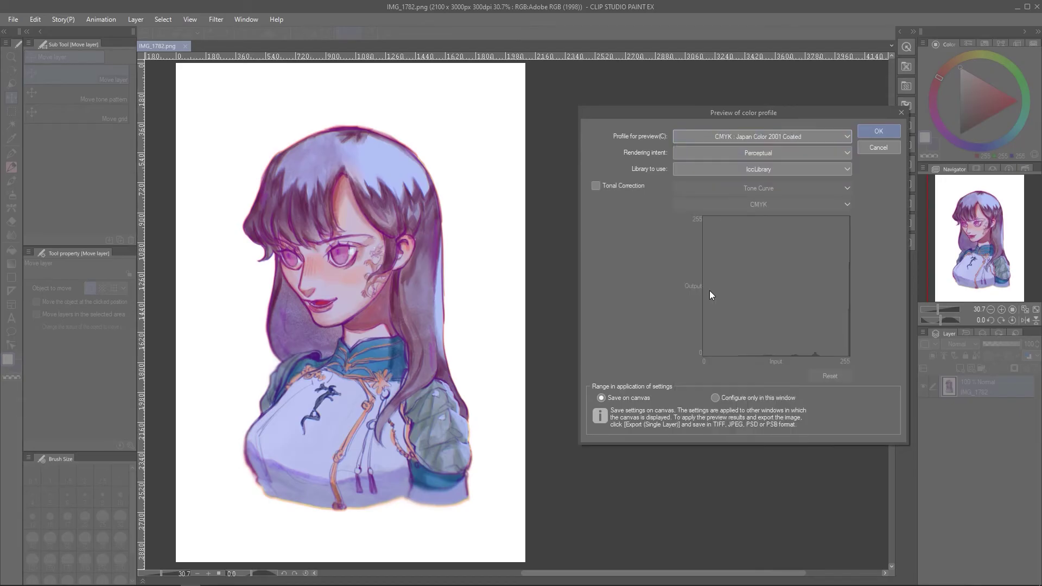
{"action": "left_click", "coordinate": [674, 140]}
{"action": "left_click", "coordinate": [679, 147]}
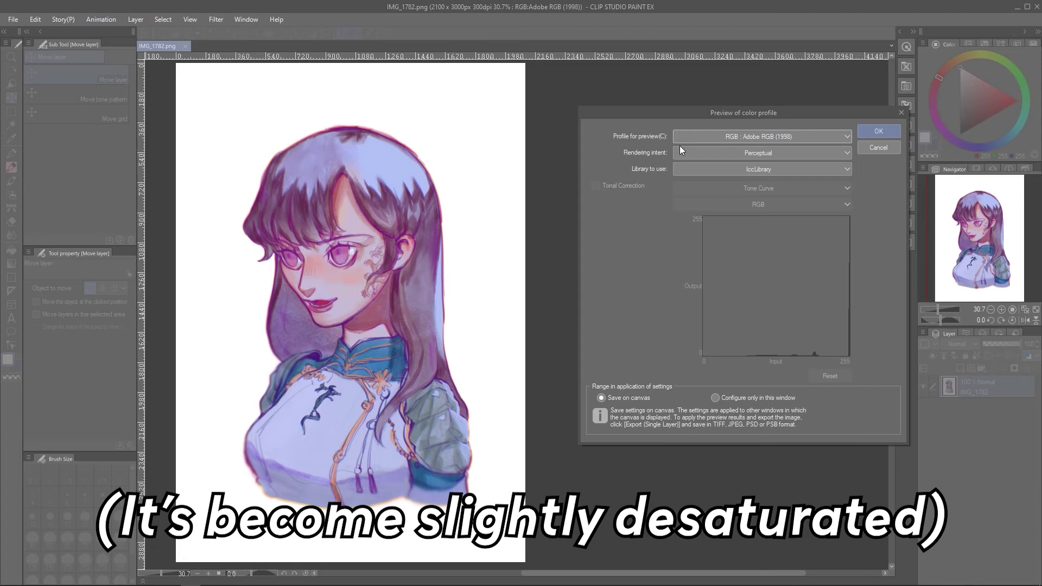
{"action": "left_click", "coordinate": [687, 139]}
{"action": "left_click", "coordinate": [702, 289]}
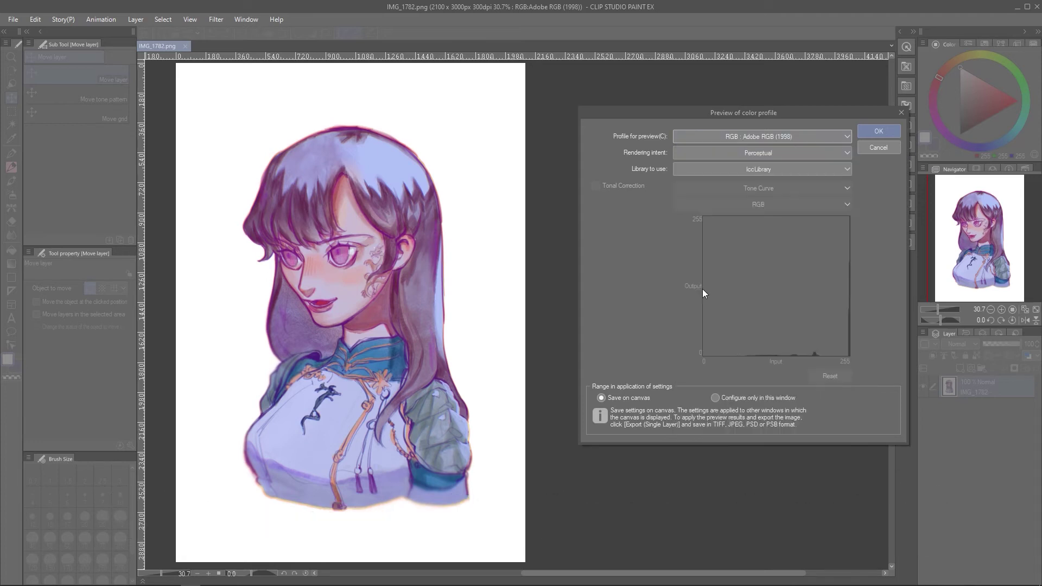
{"action": "left_click", "coordinate": [672, 143]}
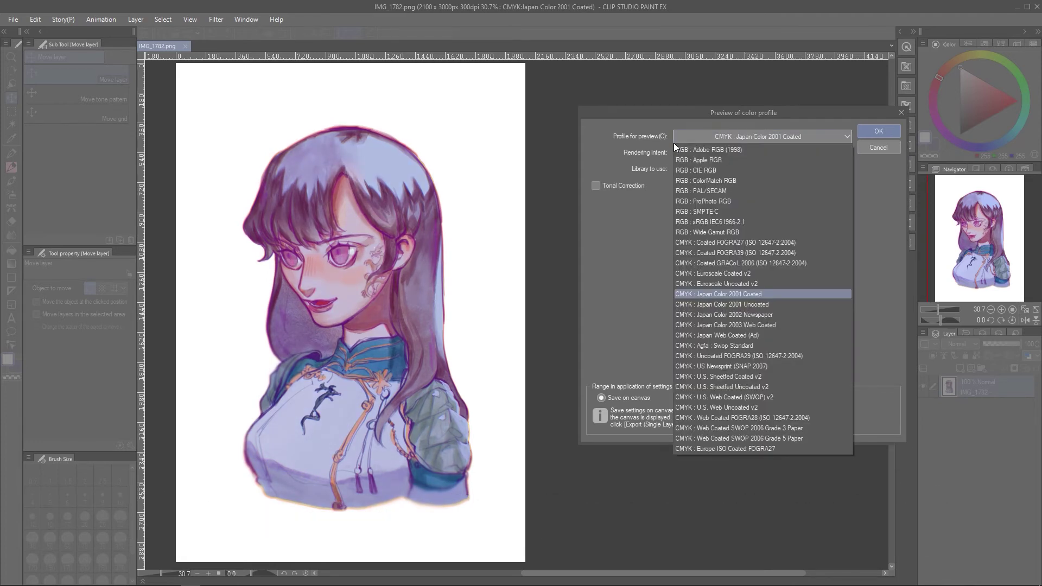
{"action": "left_click", "coordinate": [679, 147]}
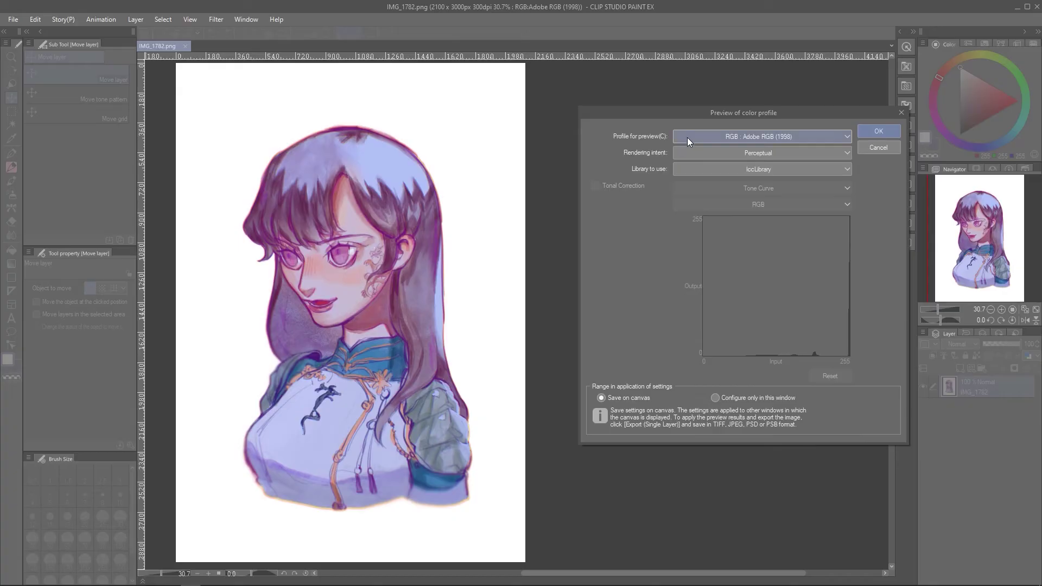
{"action": "left_click", "coordinate": [687, 138]}
{"action": "left_click", "coordinate": [702, 288]}
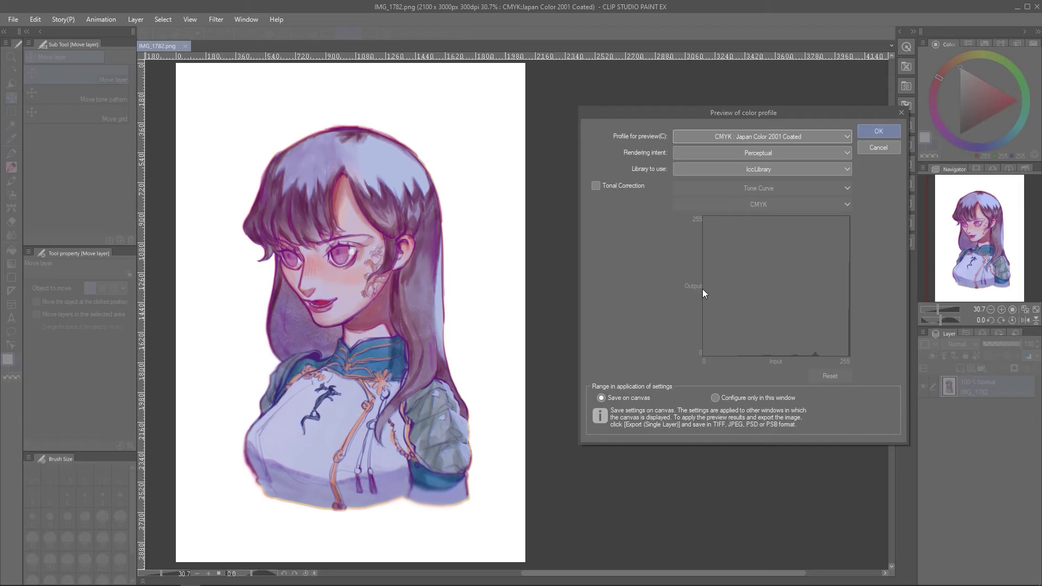
Enable tonal correction and try an S-shaped composite tone curve, then reset it to straight
{"action": "left_click", "coordinate": [597, 190]}
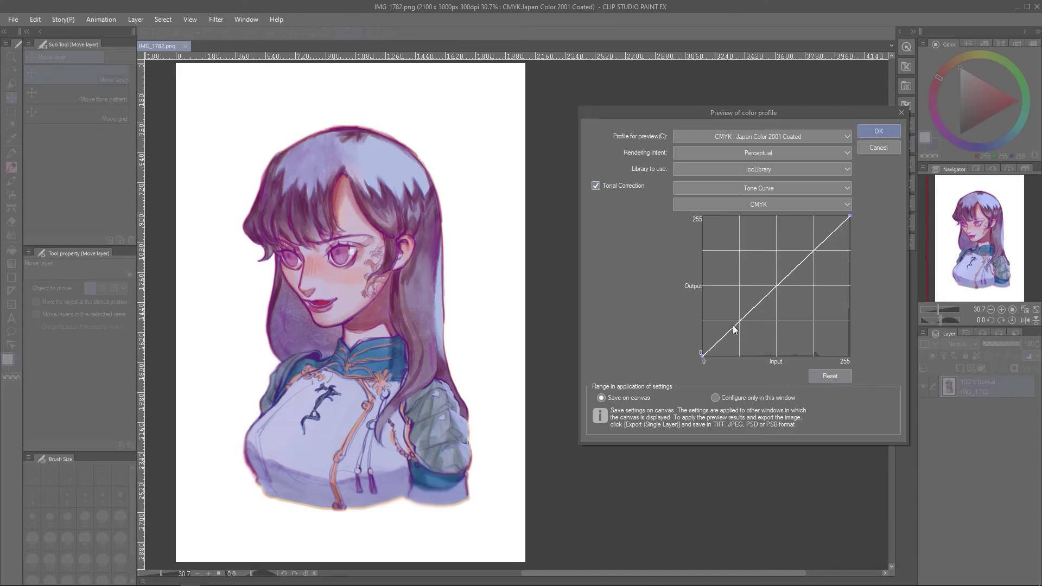
{"action": "left_click_drag", "start_coordinate": [734, 329], "coordinate": [753, 280]}
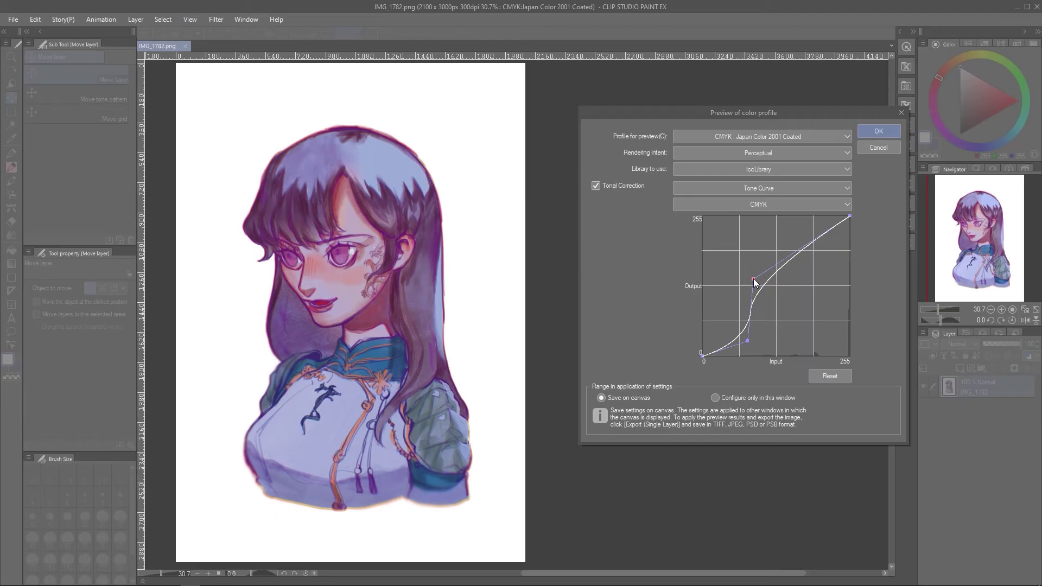
{"action": "left_click_drag", "start_coordinate": [830, 245], "coordinate": [841, 263]}
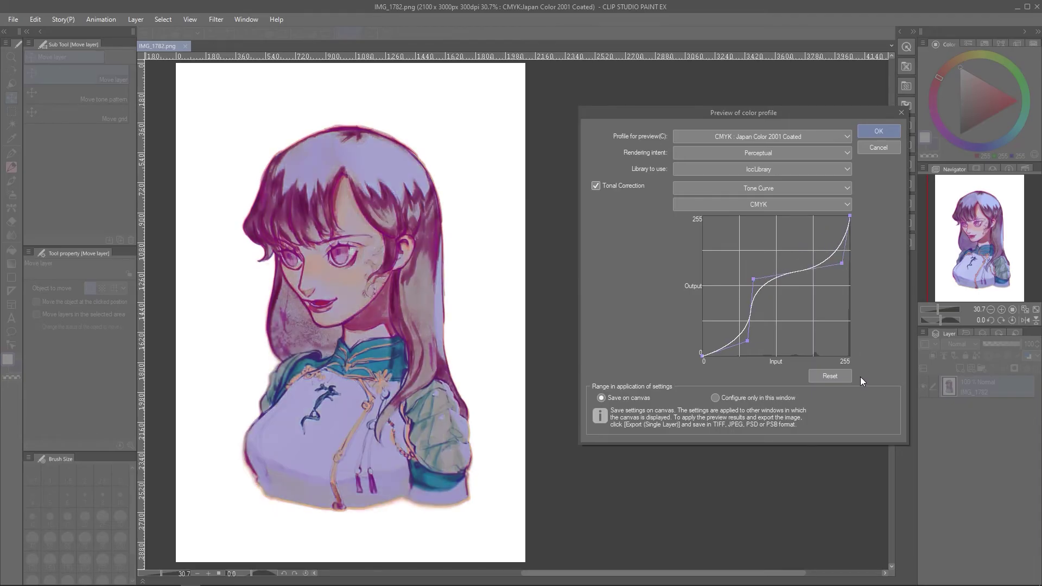
{"action": "left_click", "coordinate": [845, 376]}
{"action": "left_click", "coordinate": [732, 321]}
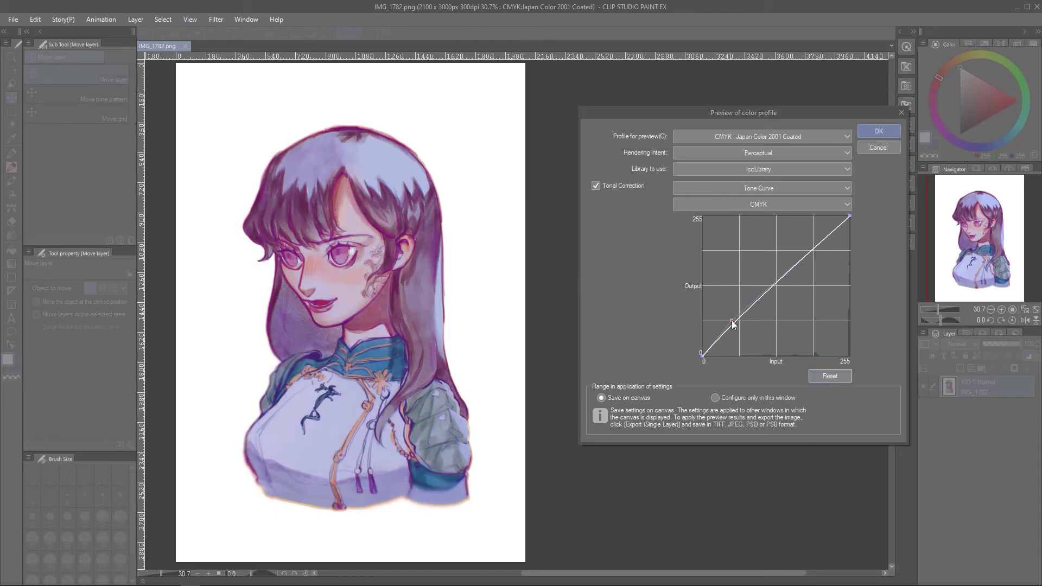
Adjust the Cyan curve's midtones and lower the top end of the Yellow curve
{"action": "left_click", "coordinate": [769, 206]}
{"action": "left_click", "coordinate": [767, 227]}
{"action": "left_click_drag", "start_coordinate": [797, 266], "coordinate": [818, 275]}
{"action": "left_click", "coordinate": [727, 321]}
{"action": "left_click", "coordinate": [701, 354]}
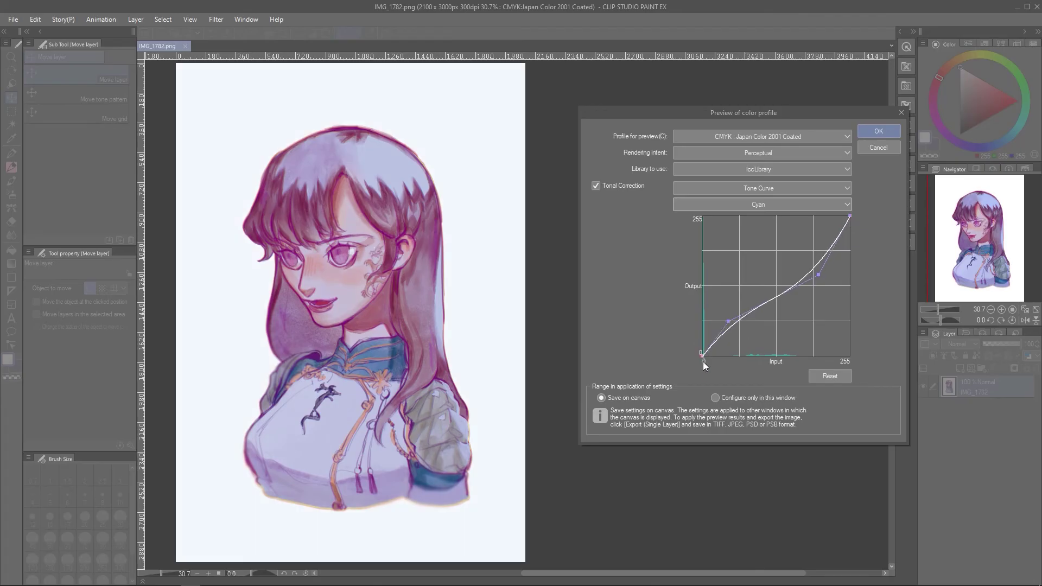
{"action": "left_click", "coordinate": [759, 204]}
{"action": "left_click", "coordinate": [766, 237]}
{"action": "scroll", "coordinate": [847, 206], "scroll_direction": "down", "scroll_amount": 1}
{"action": "left_click_drag", "start_coordinate": [849, 216], "coordinate": [858, 253]}
Try Level Correction as the tonal correction type, then return to Tone Curve
{"action": "left_click", "coordinate": [798, 204]}
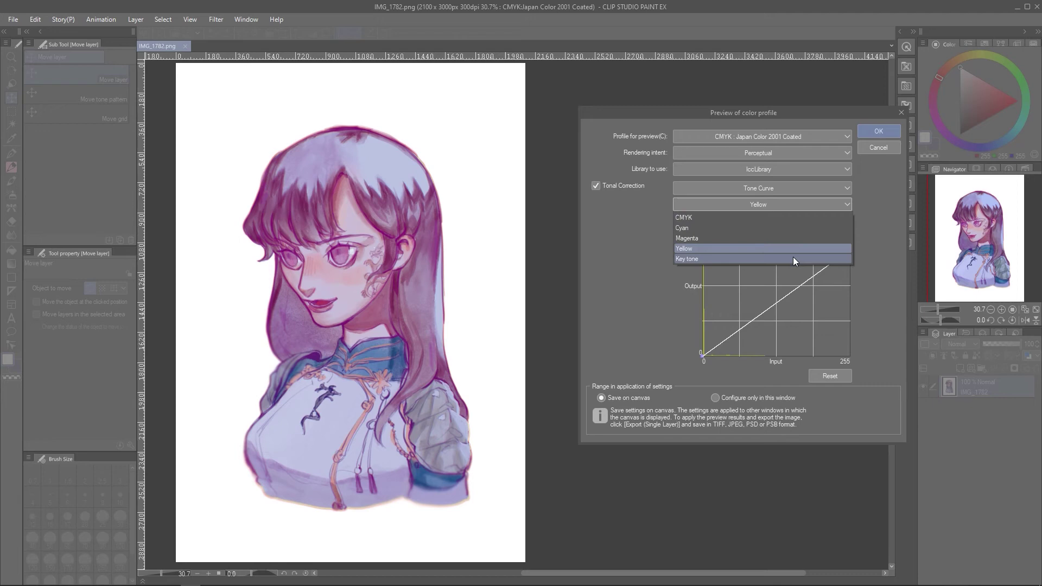
{"action": "left_click", "coordinate": [784, 188]}
{"action": "left_click", "coordinate": [784, 211]}
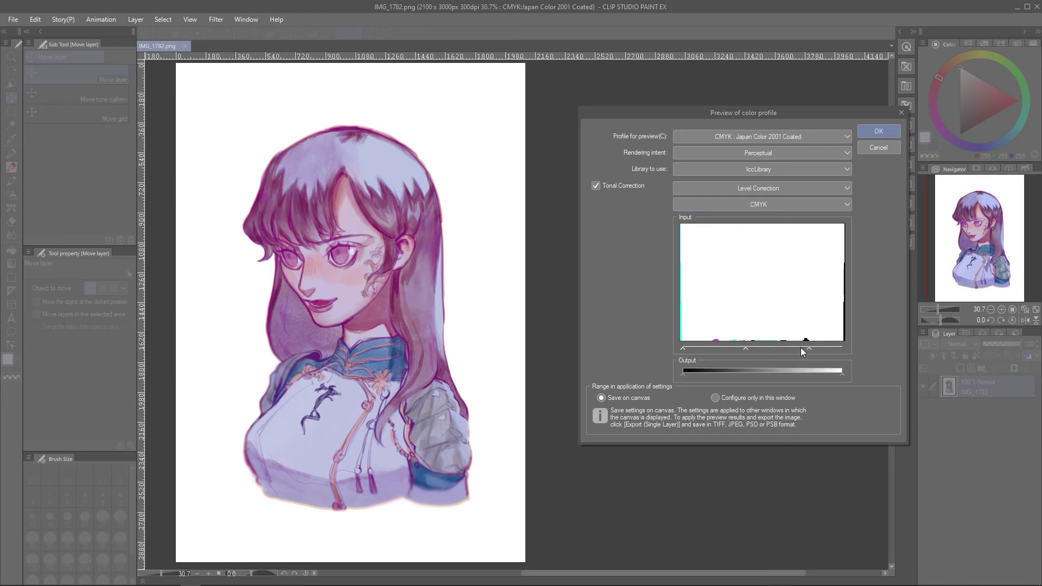
{"action": "left_click", "coordinate": [792, 189]}
{"action": "left_click", "coordinate": [792, 200]}
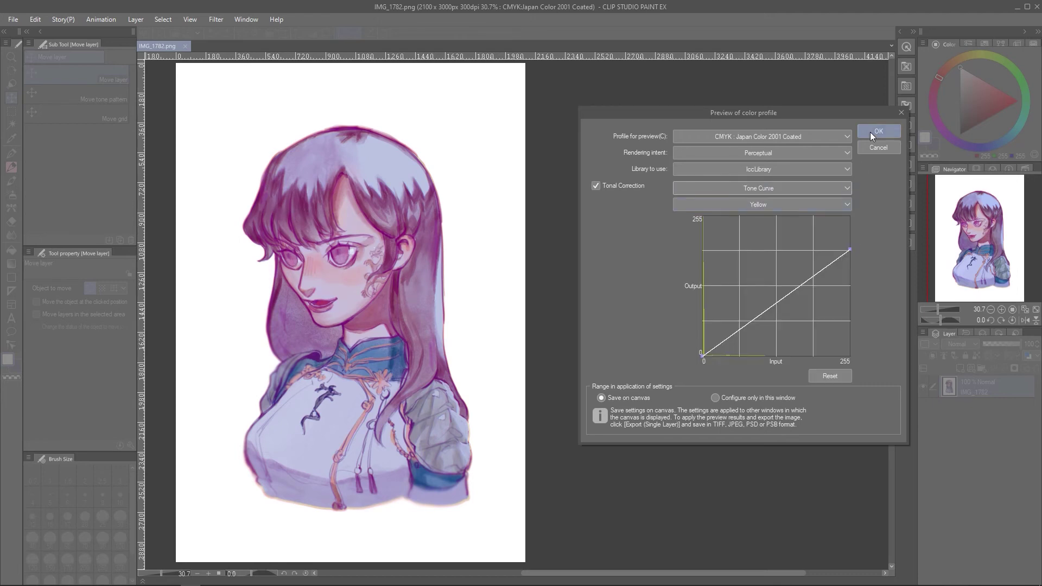
Float and enlarge the Navigator panel over the dialog, then accept the preview settings
{"action": "left_click_drag", "start_coordinate": [963, 168], "coordinate": [492, 163]}
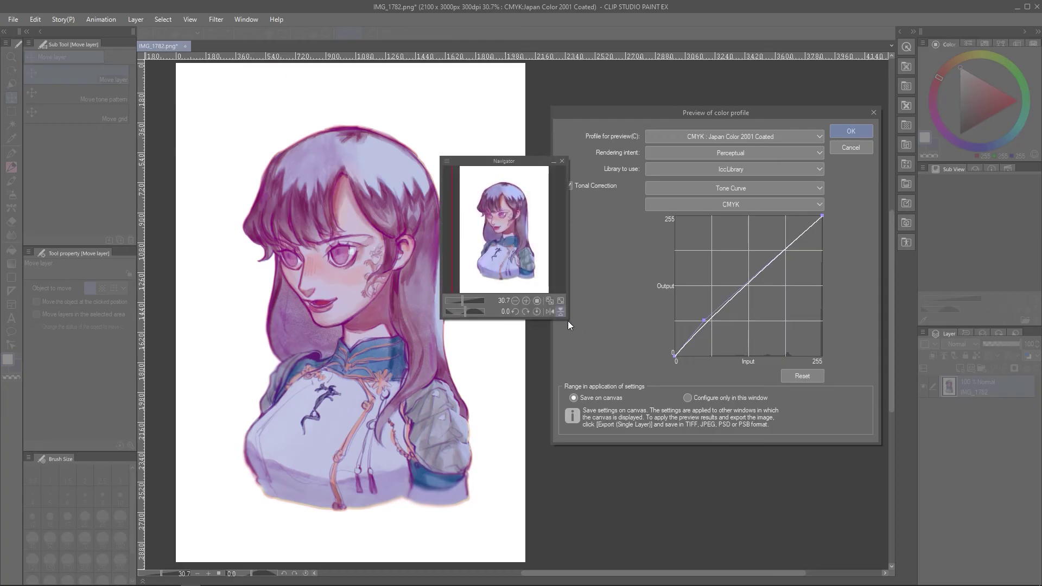
{"action": "left_click_drag", "start_coordinate": [568, 321], "coordinate": [723, 528]}
{"action": "left_click_drag", "start_coordinate": [574, 159], "coordinate": [950, 170]}
{"action": "left_click", "coordinate": [863, 148]}
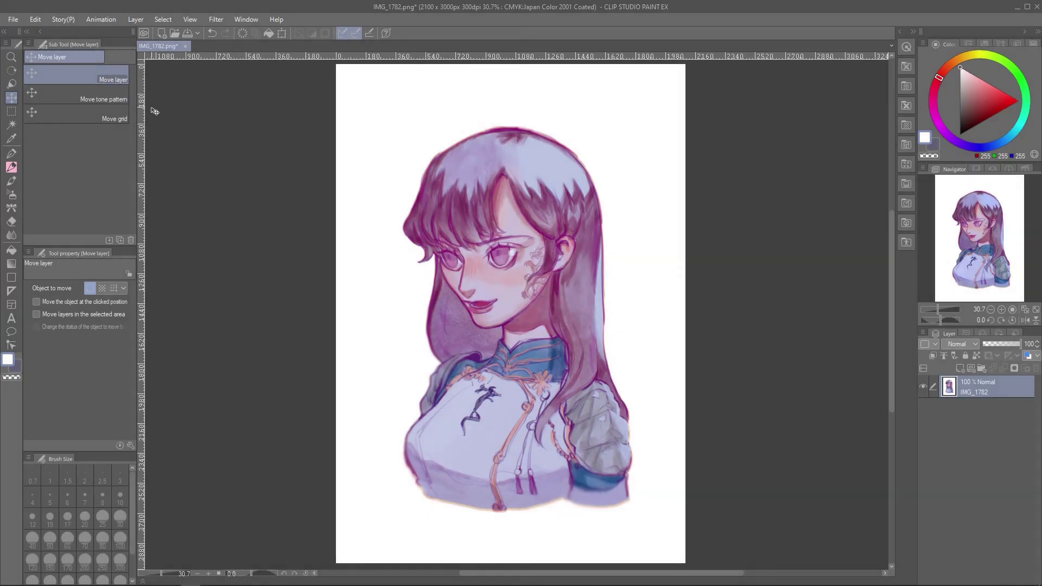
Export the canvas as a single-layer .tif file named 's'
{"action": "left_click", "coordinate": [13, 19]}
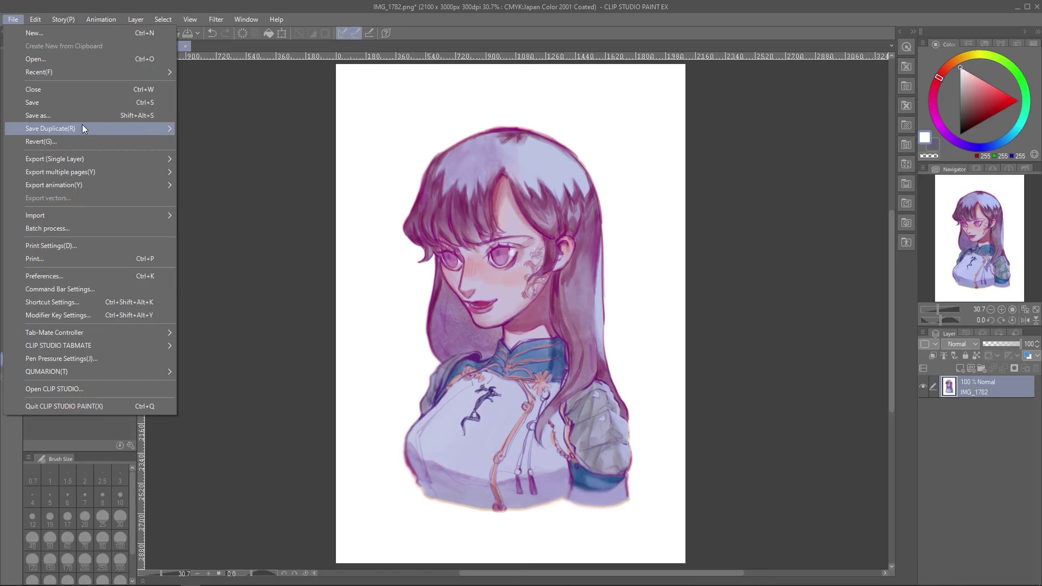
{"action": "mouse_move", "coordinate": [135, 161]}
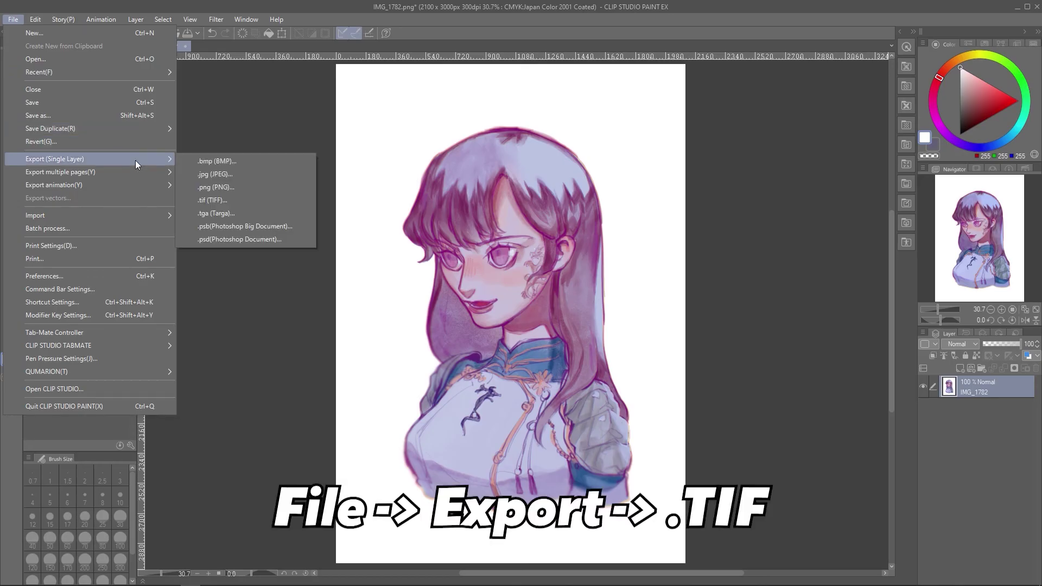
{"action": "left_click", "coordinate": [248, 200]}
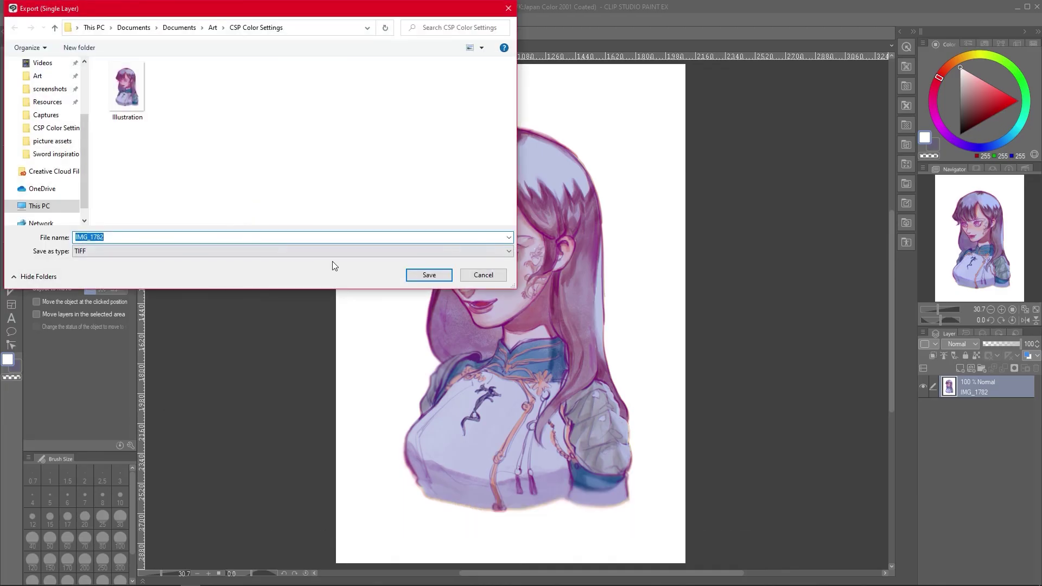
{"action": "type", "text": "sexy"}
{"action": "key", "text": "Return"}
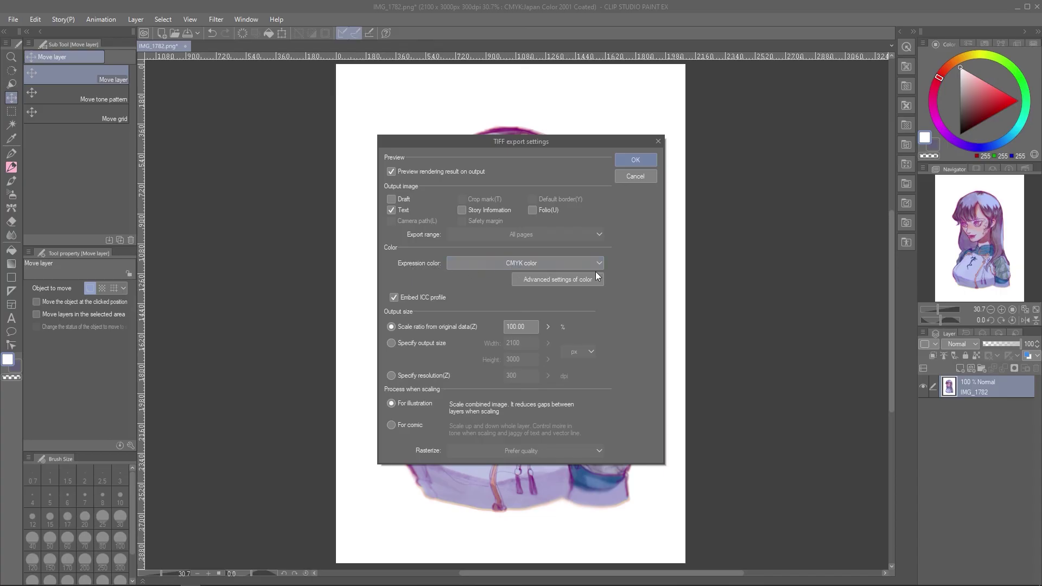
Keep CMYK color as the output colour and export the TIFF
{"action": "left_click", "coordinate": [568, 266]}
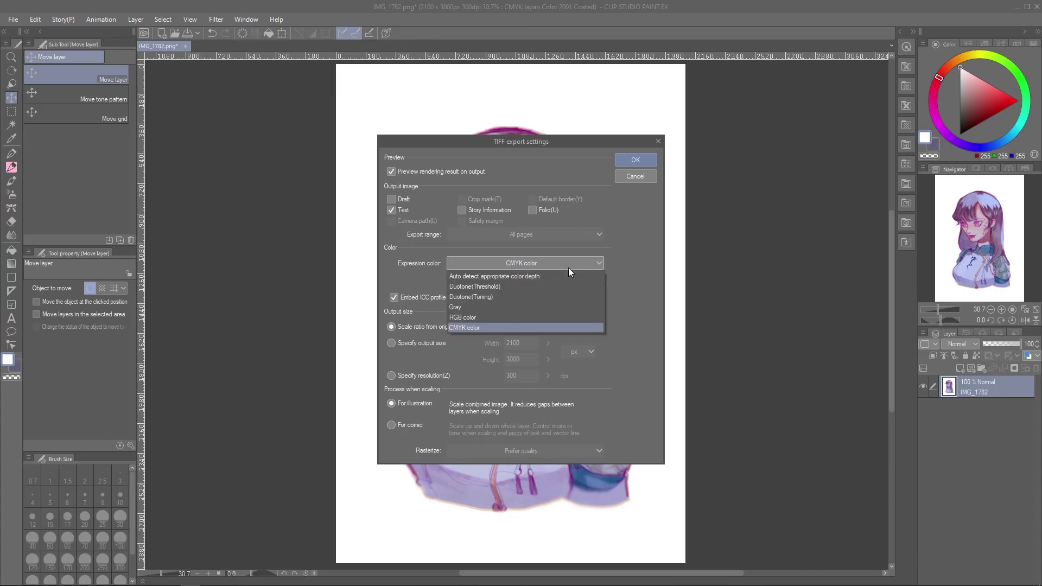
{"action": "left_click", "coordinate": [553, 327]}
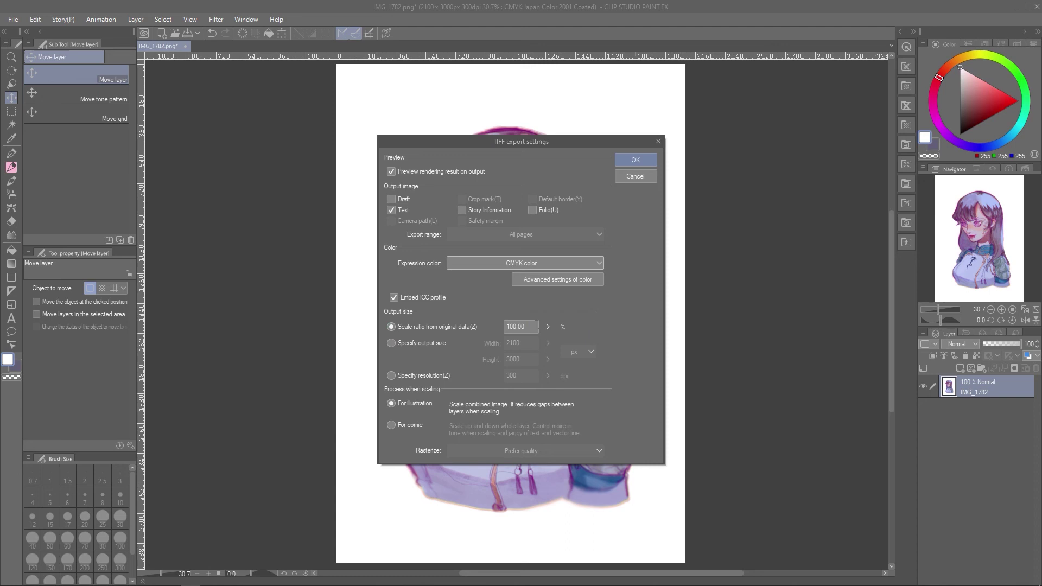
{"action": "left_click", "coordinate": [637, 161]}
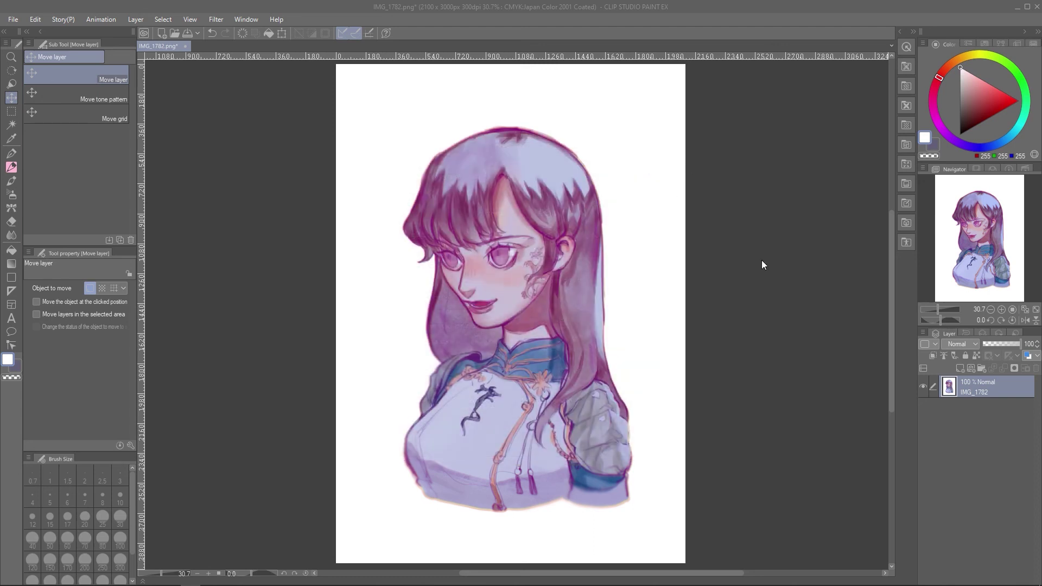